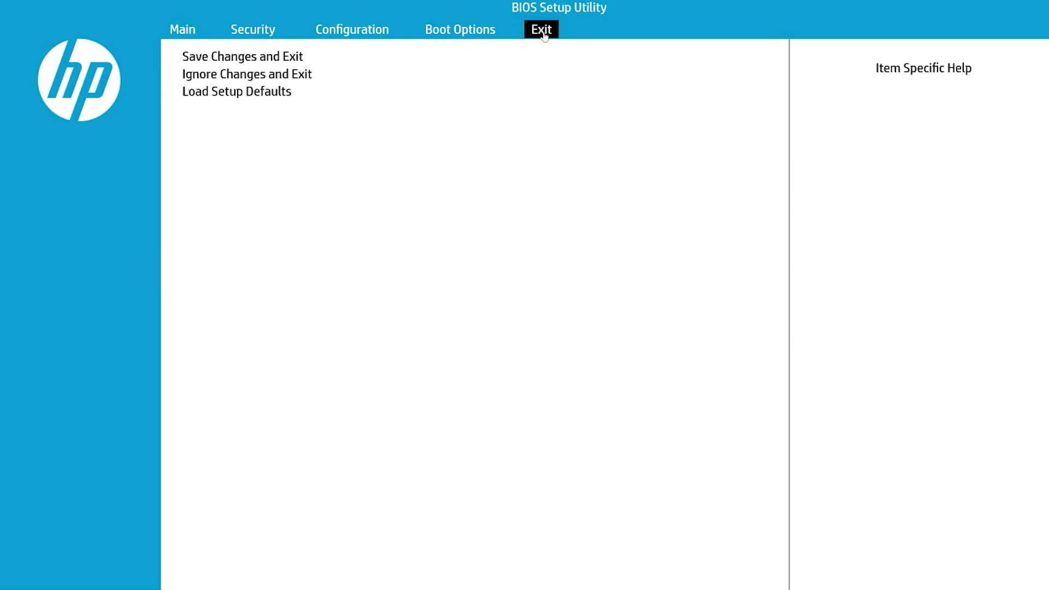
- Load Setup Defaults from the Exit tab, confirm Yes, and return to the Main page
{"action": "left_click", "coordinate": [235, 97]}
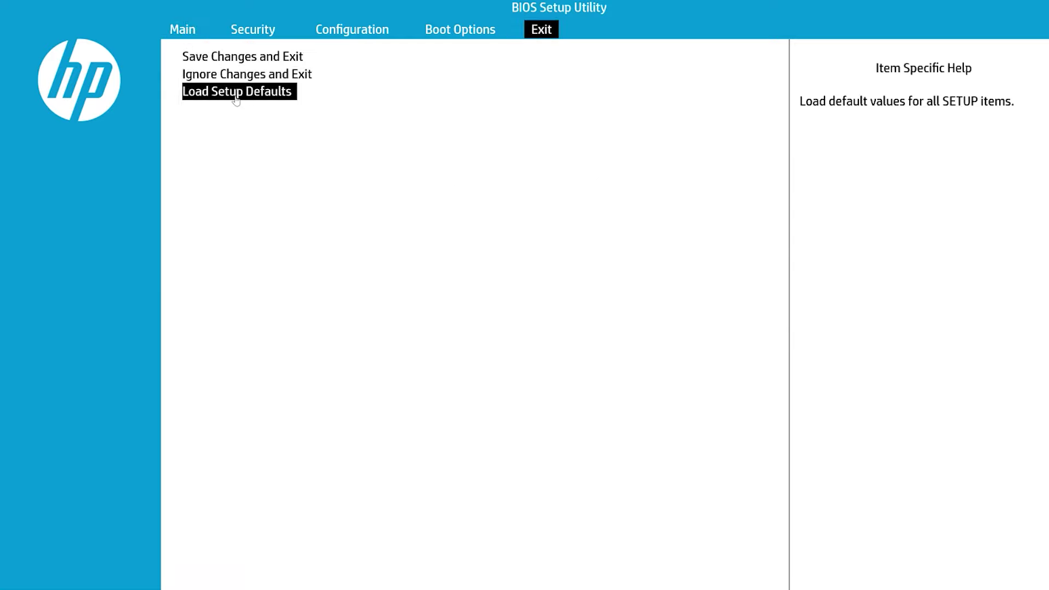
{"action": "left_click", "coordinate": [235, 98]}
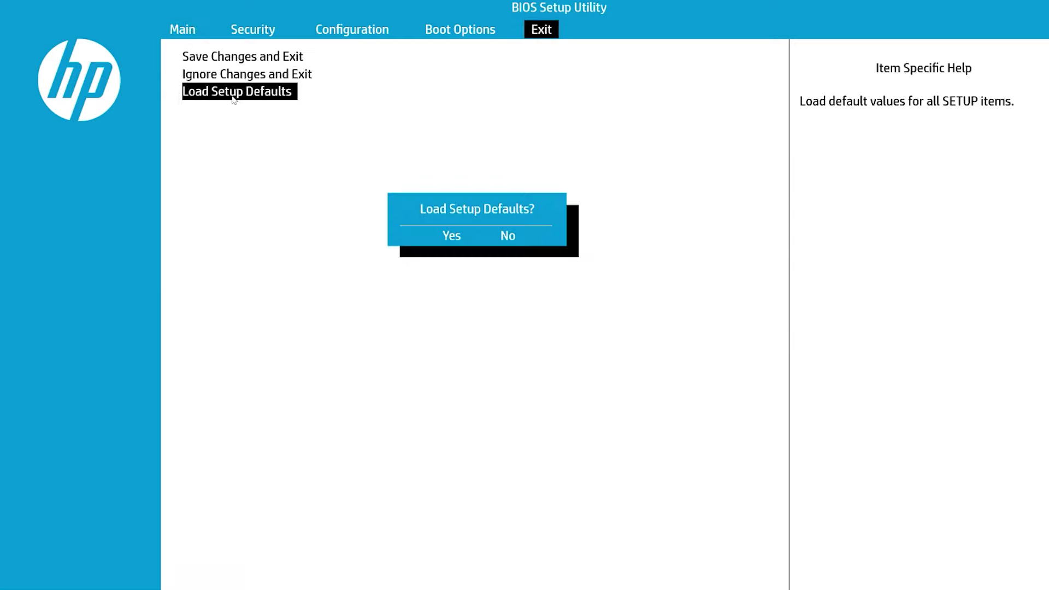
{"action": "left_click", "coordinate": [460, 237]}
{"action": "key", "text": "Right"}
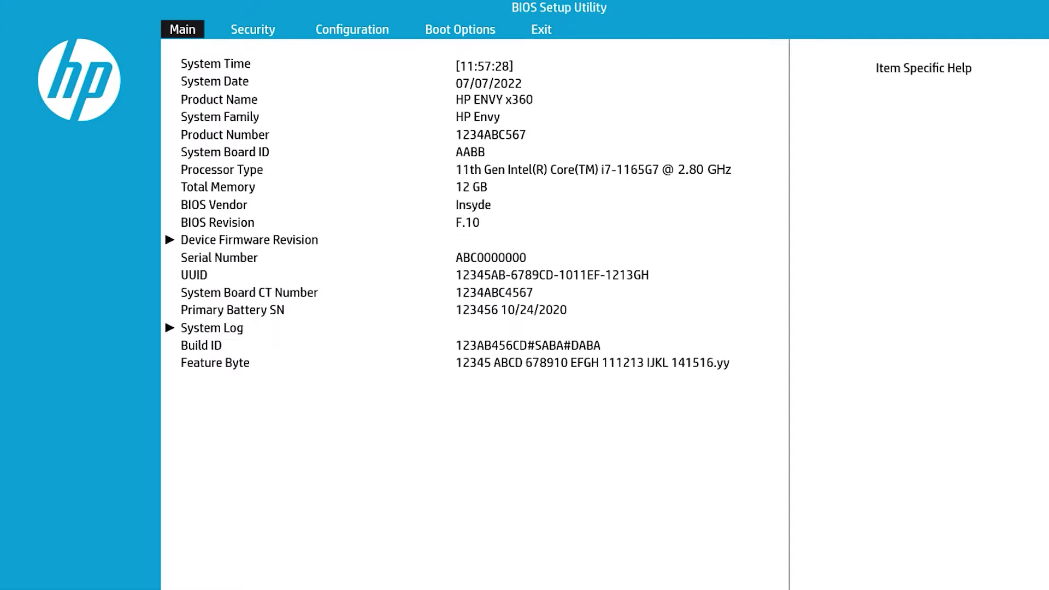
- Choose Save Changes and Exit on the Exit tab and confirm with Yes
{"action": "left_click", "coordinate": [549, 33]}
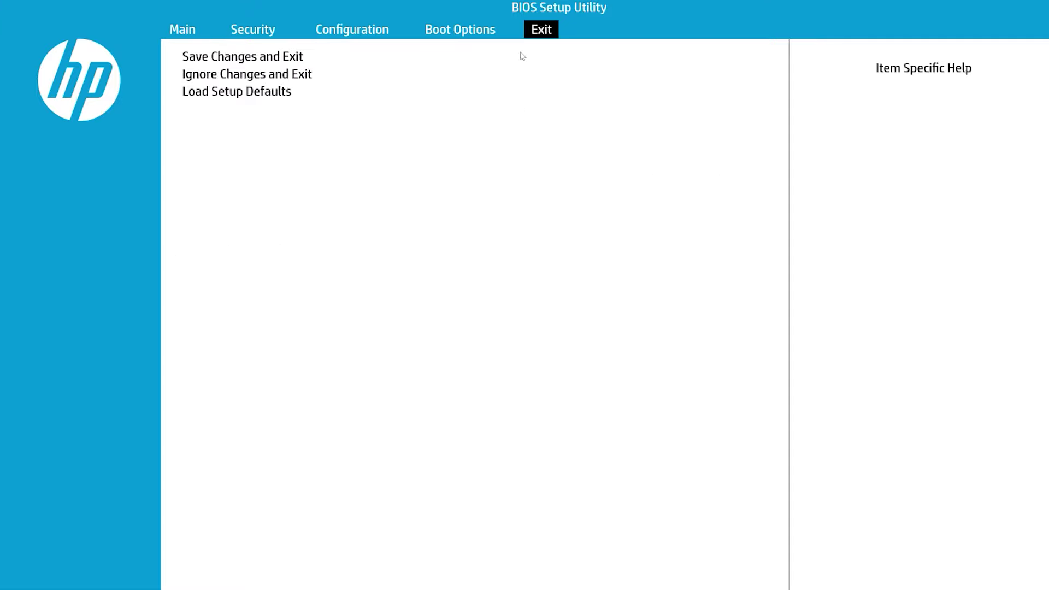
{"action": "left_click", "coordinate": [255, 58]}
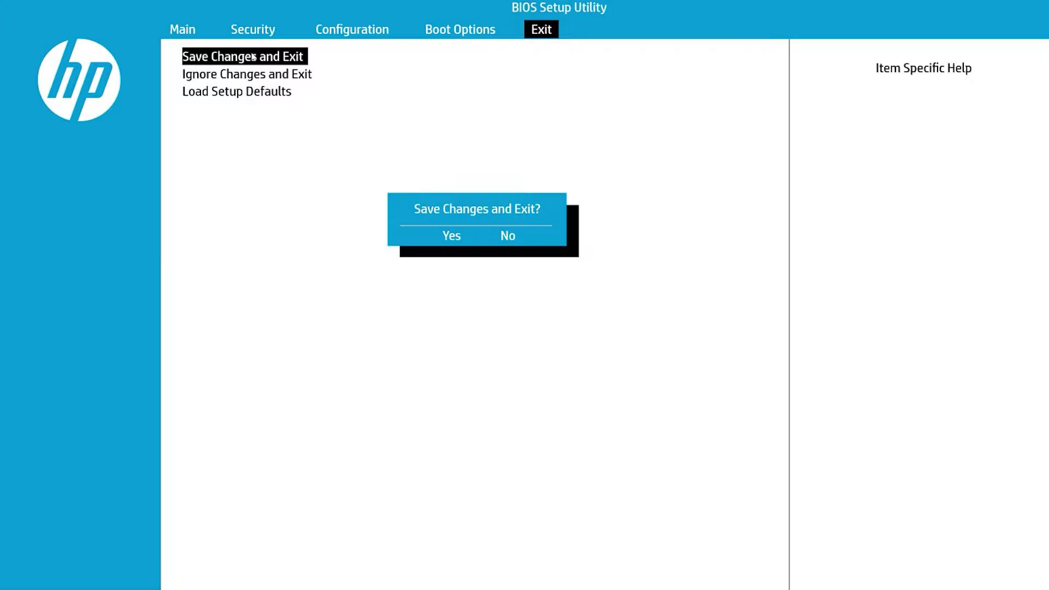
{"action": "left_click", "coordinate": [453, 240]}
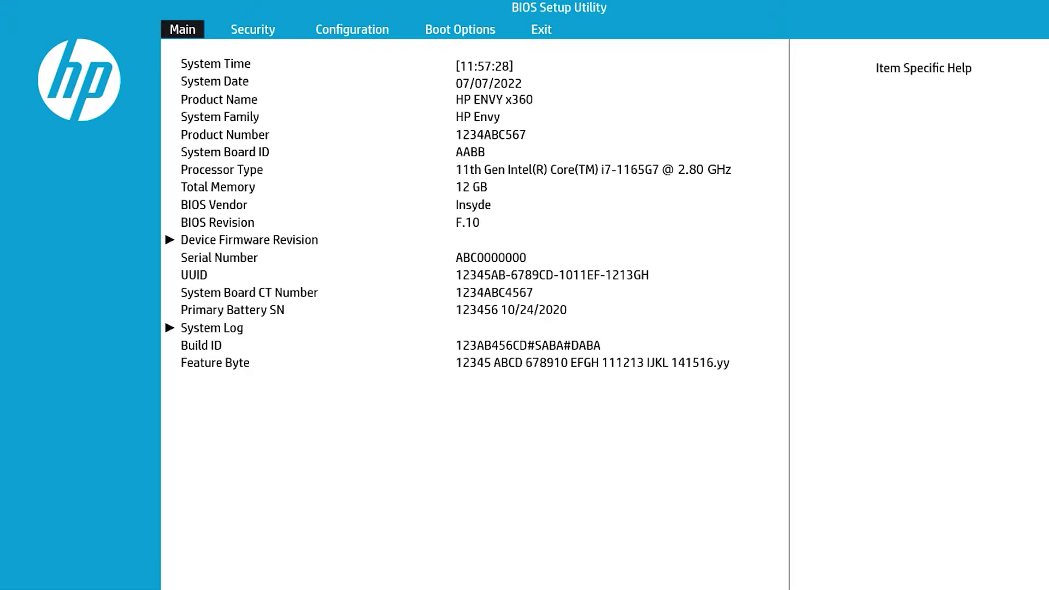